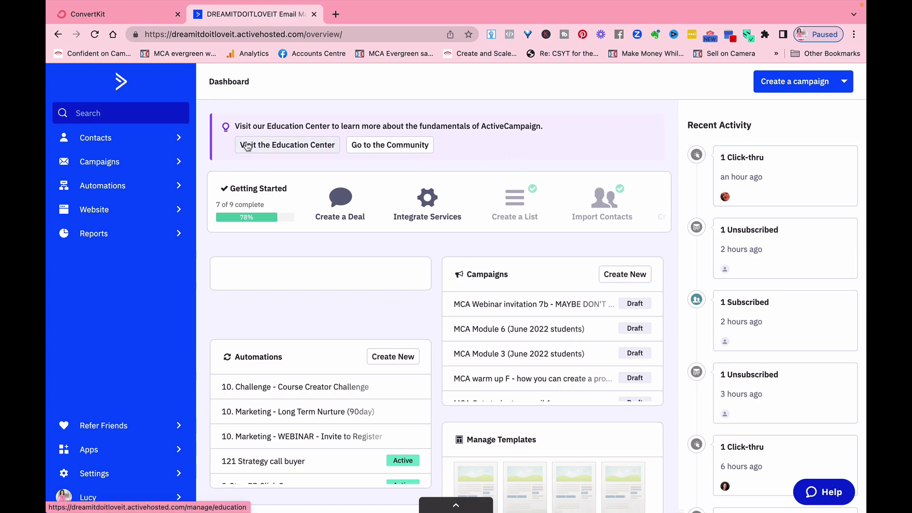
Open the scheduled 'YouTube video a day for 30 days' campaign for editing and scroll through its email.
{"action": "left_click", "coordinate": [165, 164]}
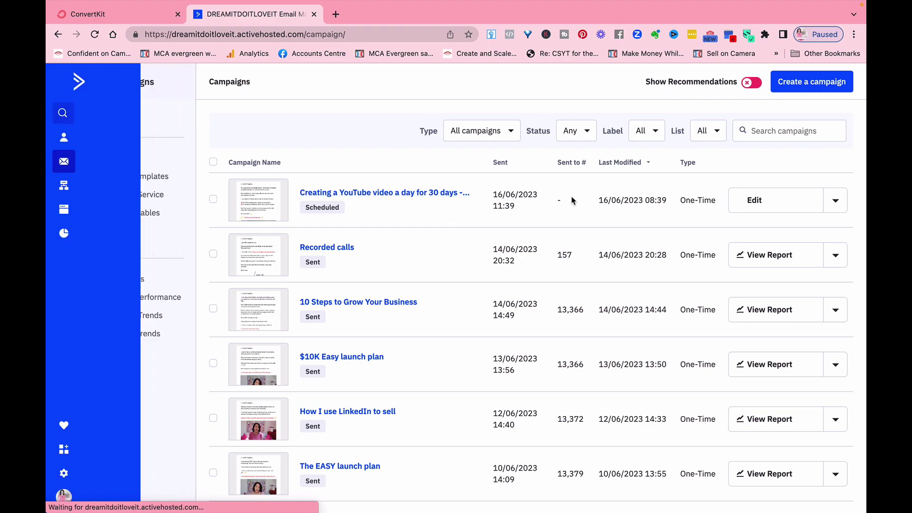
{"action": "left_click", "coordinate": [790, 205]}
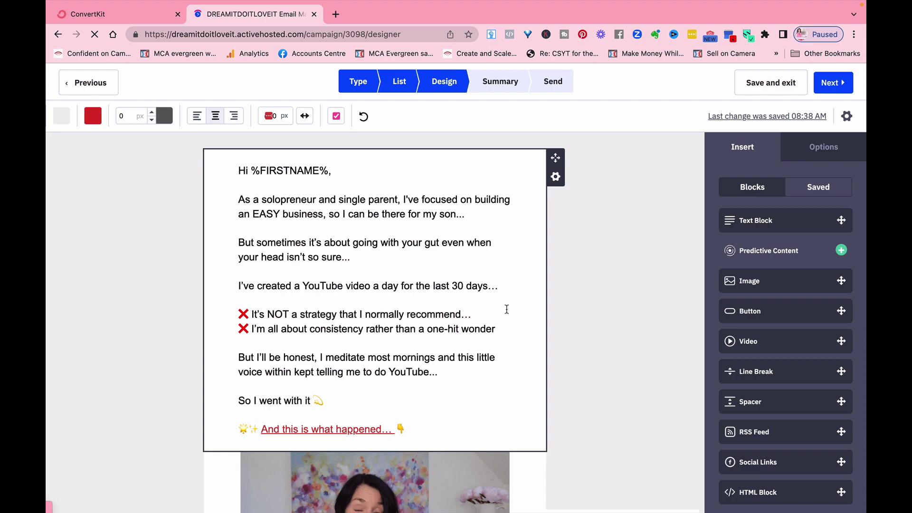
{"action": "scroll", "coordinate": [621, 274], "scroll_direction": "down", "scroll_amount": 5}
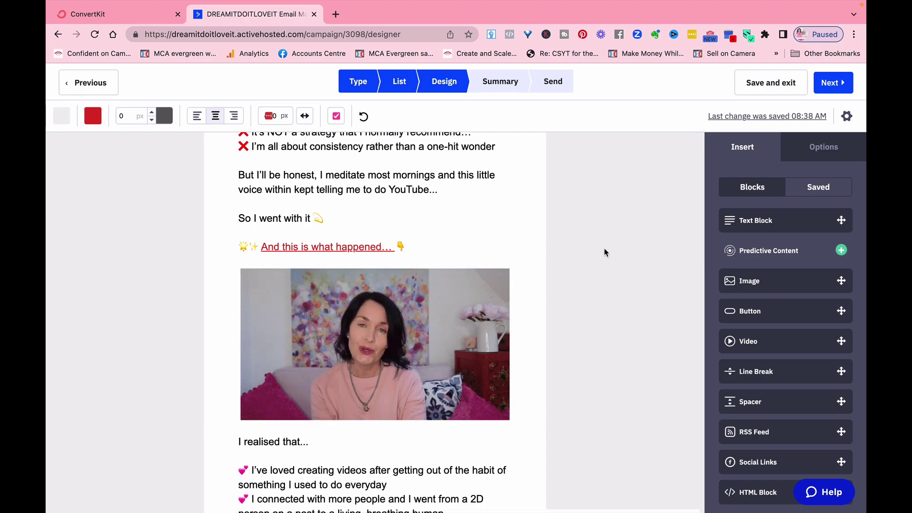
{"action": "scroll", "coordinate": [601, 256], "scroll_direction": "down", "scroll_amount": 3}
{"action": "scroll", "coordinate": [605, 252], "scroll_direction": "down", "scroll_amount": 7}
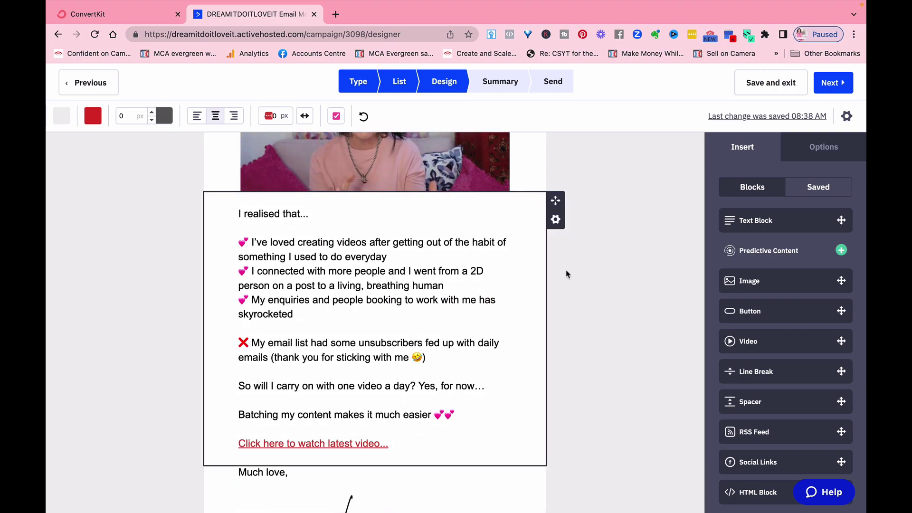
Move the YouTube campaign editor on past the Design step.
{"action": "left_click", "coordinate": [834, 86]}
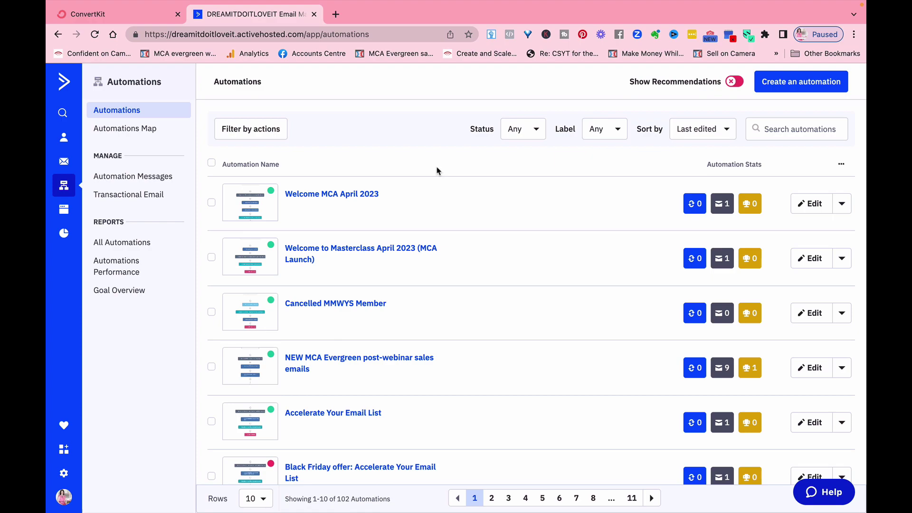
Switch to ConvertKit's Visual Automations templates and close the free-trial reminder banner.
{"action": "key", "text": "ctrl+shift+Tab"}
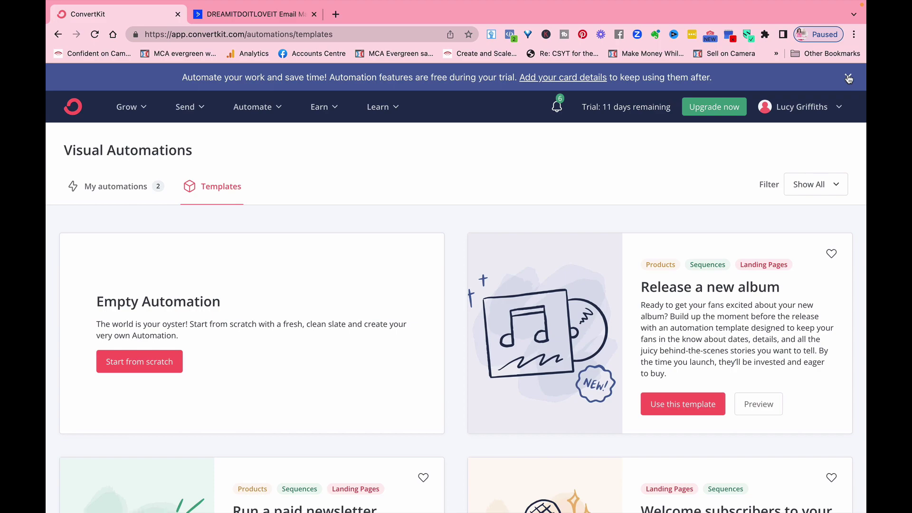
{"action": "left_click", "coordinate": [848, 78]}
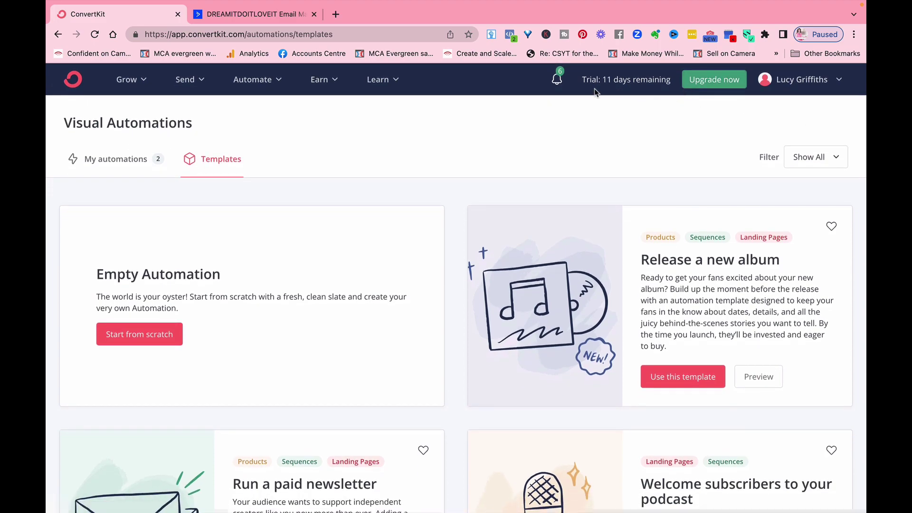
Mark all What's New announcements as read, close the panel, and scroll the automation templates.
{"action": "left_click", "coordinate": [558, 81]}
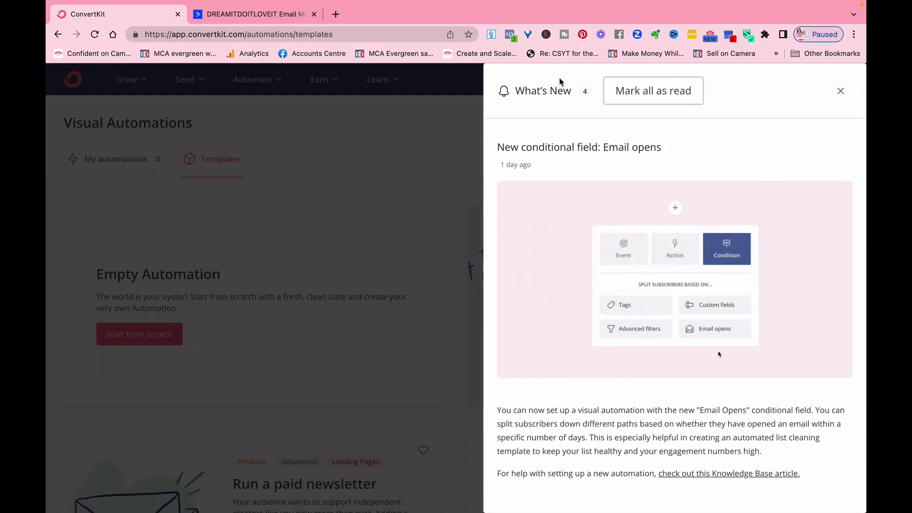
{"action": "left_click", "coordinate": [680, 93]}
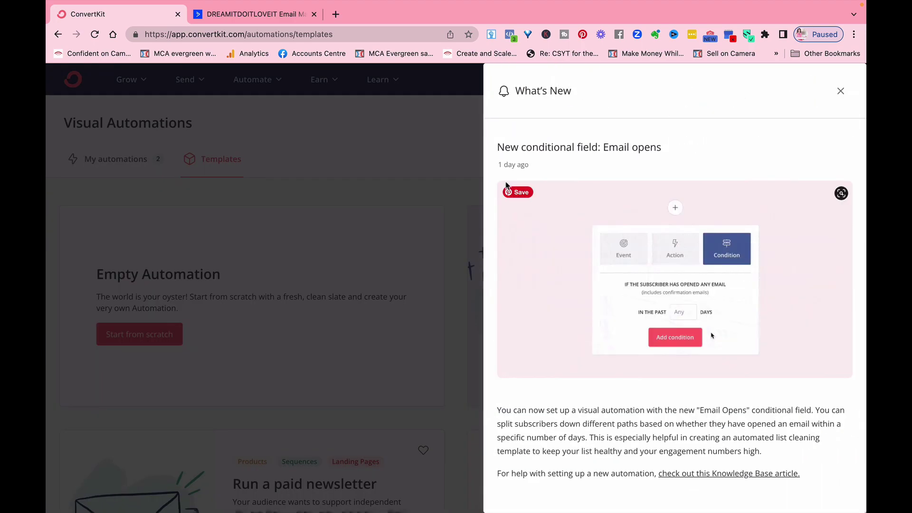
{"action": "left_click", "coordinate": [841, 90]}
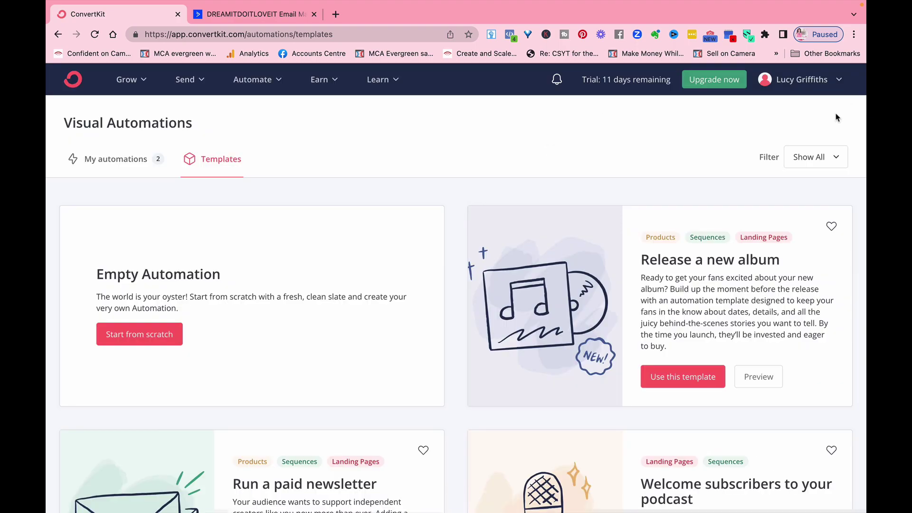
{"action": "scroll", "coordinate": [830, 120], "scroll_direction": "down", "scroll_amount": 2}
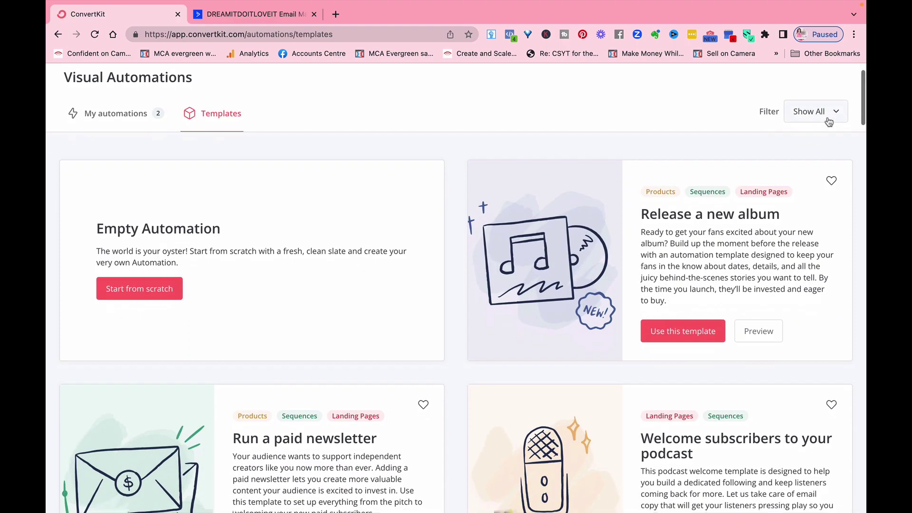
{"action": "scroll", "coordinate": [829, 122], "scroll_direction": "up", "scroll_amount": 2}
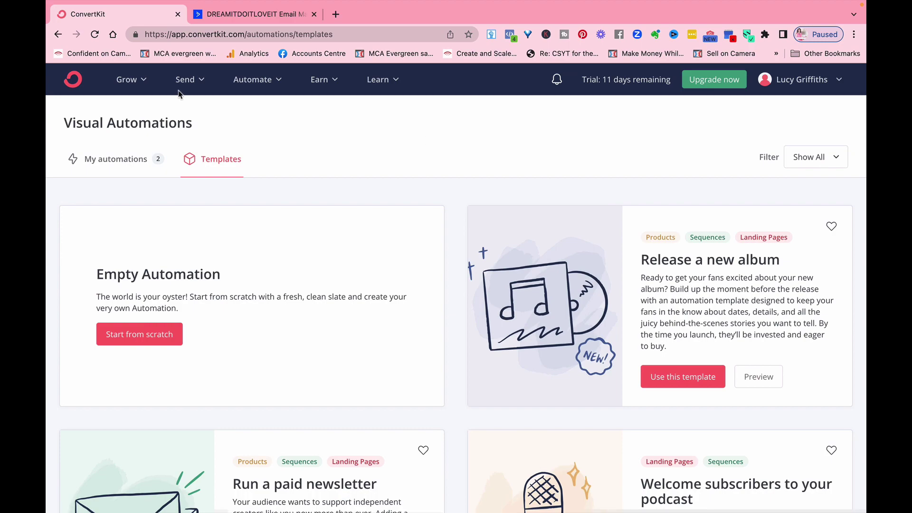
Go through the Grow menu to Explore ConvertKit's 'Create a landing page or form' step.
{"action": "left_click", "coordinate": [142, 81]}
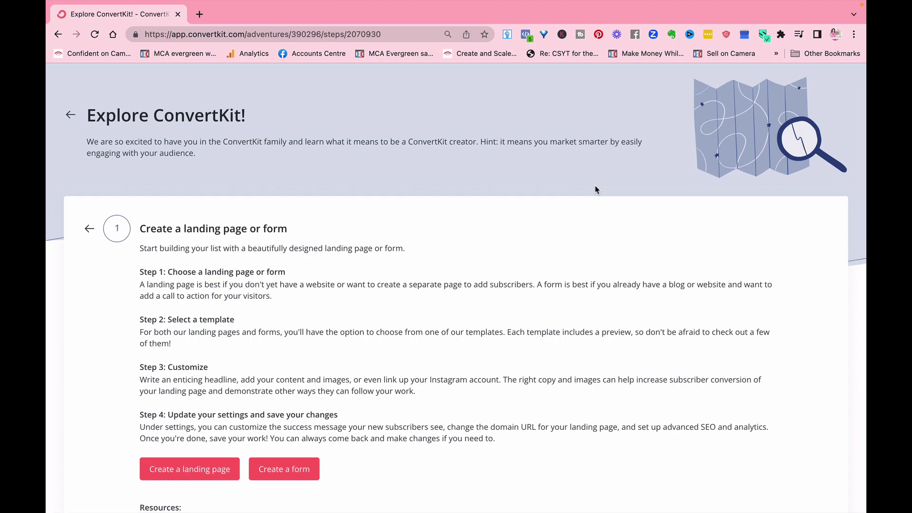
Start a new landing page and scroll the gallery to the Abbey free passive income guide preview.
{"action": "left_click", "coordinate": [209, 468]}
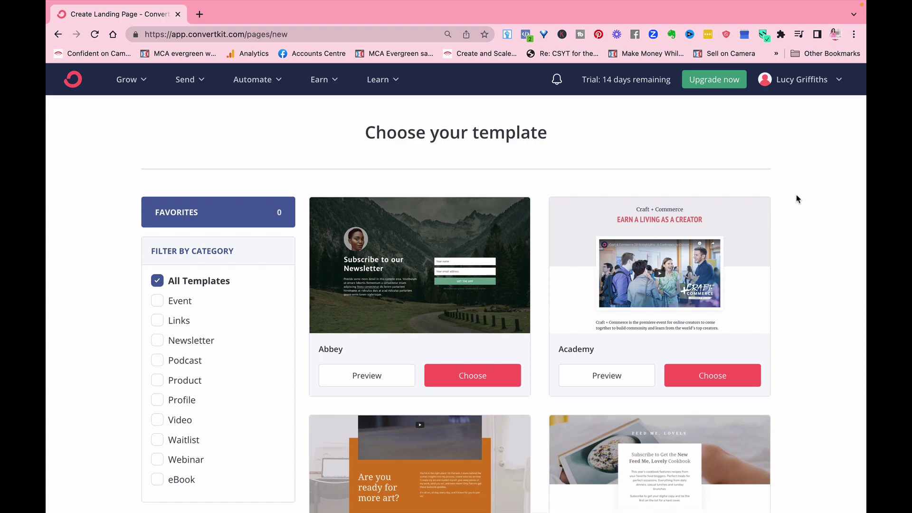
{"action": "scroll", "coordinate": [798, 199], "scroll_direction": "down", "scroll_amount": 2}
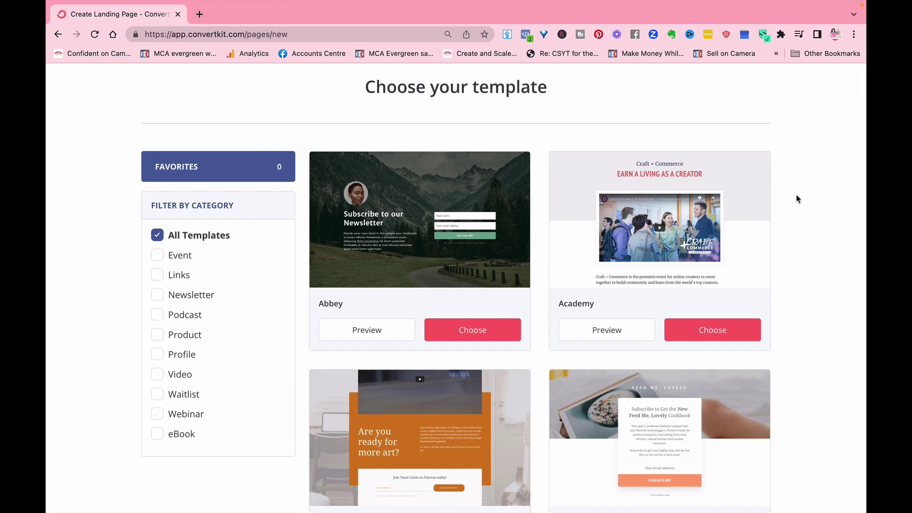
{"action": "scroll", "coordinate": [797, 199], "scroll_direction": "down", "scroll_amount": 4}
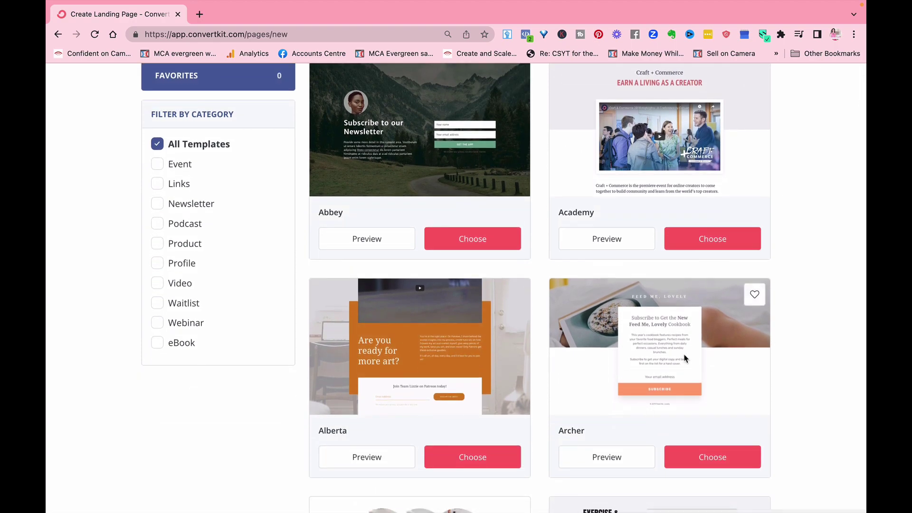
{"action": "scroll", "coordinate": [760, 387], "scroll_direction": "down", "scroll_amount": 3}
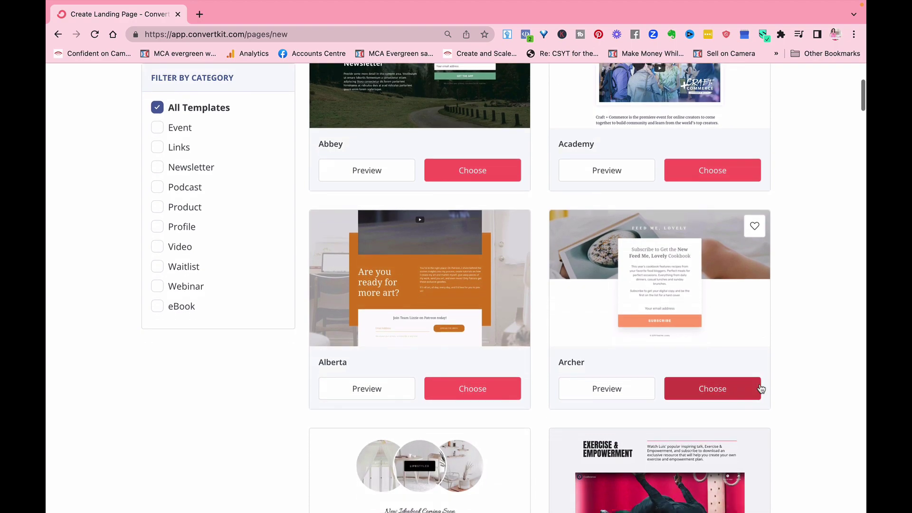
{"action": "scroll", "coordinate": [760, 387], "scroll_direction": "down", "scroll_amount": 7}
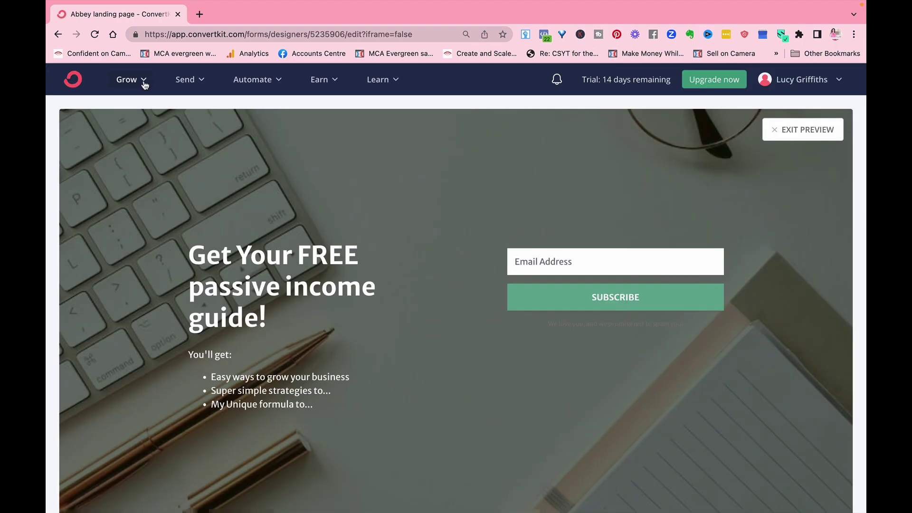
Go to Grow > Subscribers to see the tags and segments options.
{"action": "left_click", "coordinate": [144, 81]}
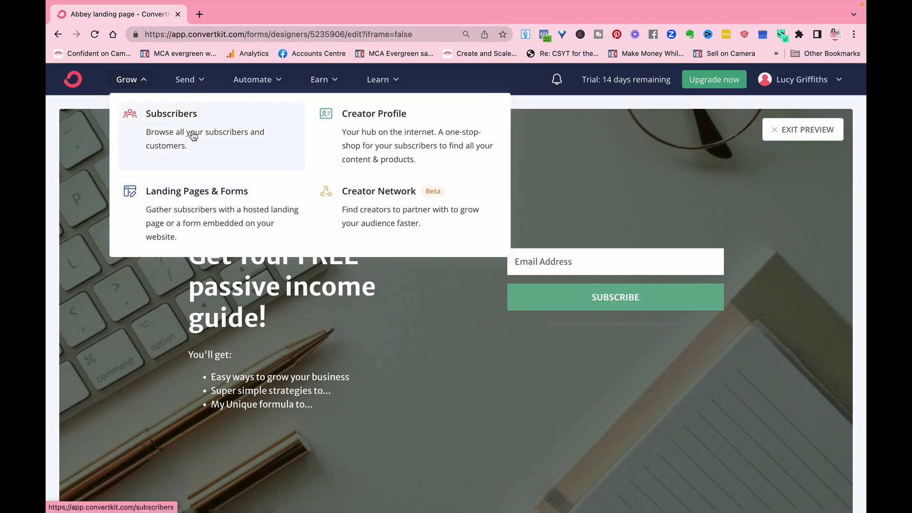
{"action": "left_click", "coordinate": [222, 145]}
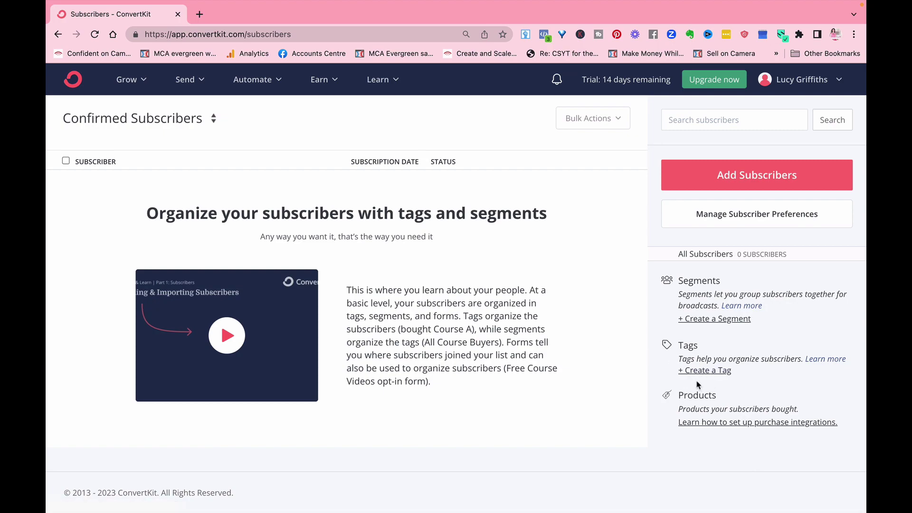
{"action": "left_click", "coordinate": [701, 371]}
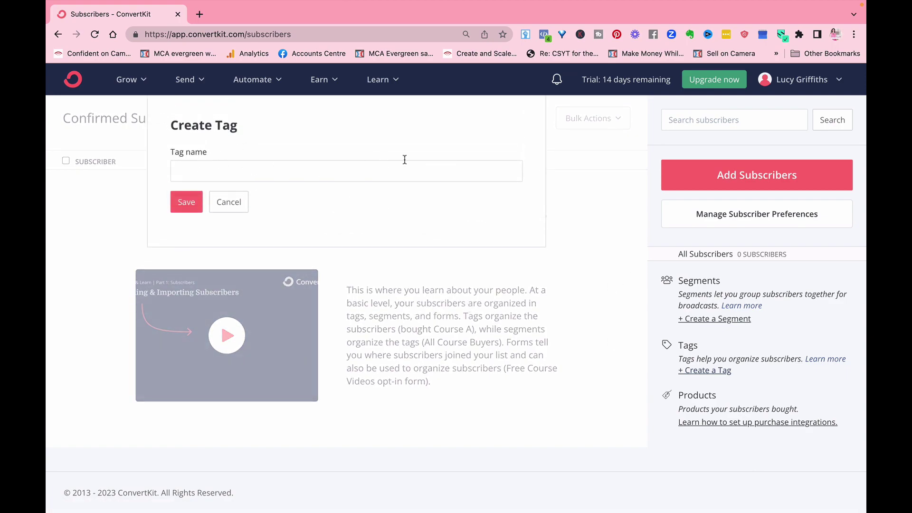
{"action": "left_click", "coordinate": [198, 207]}
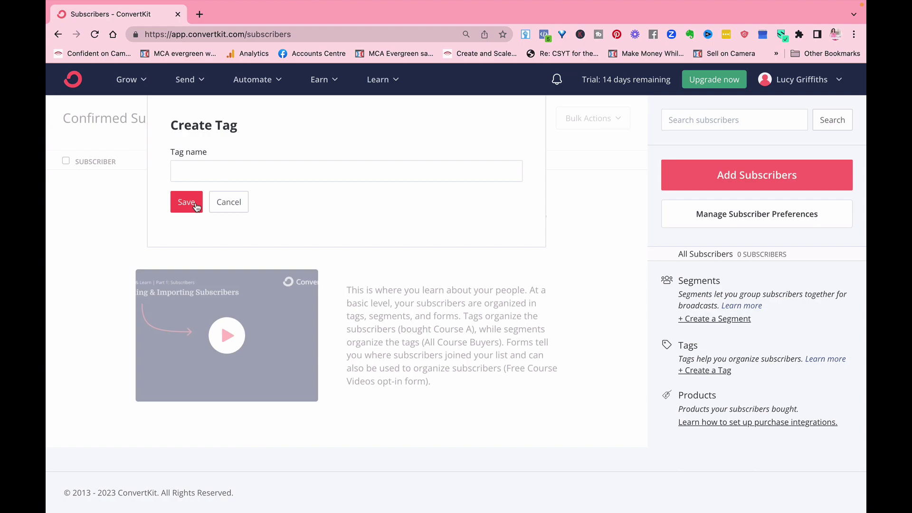
{"action": "left_click", "coordinate": [231, 202]}
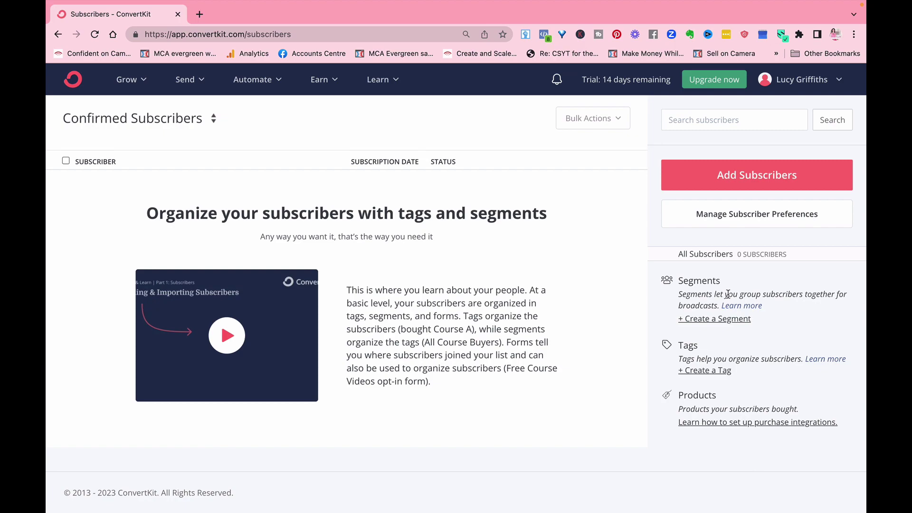
Open the Text only template under Send > Email Templates, click into its body, then leave the editor.
{"action": "left_click", "coordinate": [185, 79]}
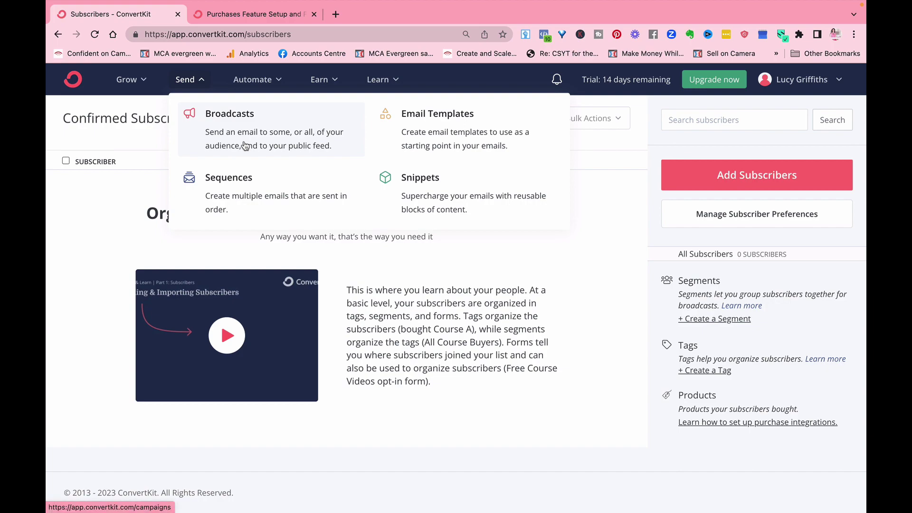
{"action": "left_click", "coordinate": [429, 129]}
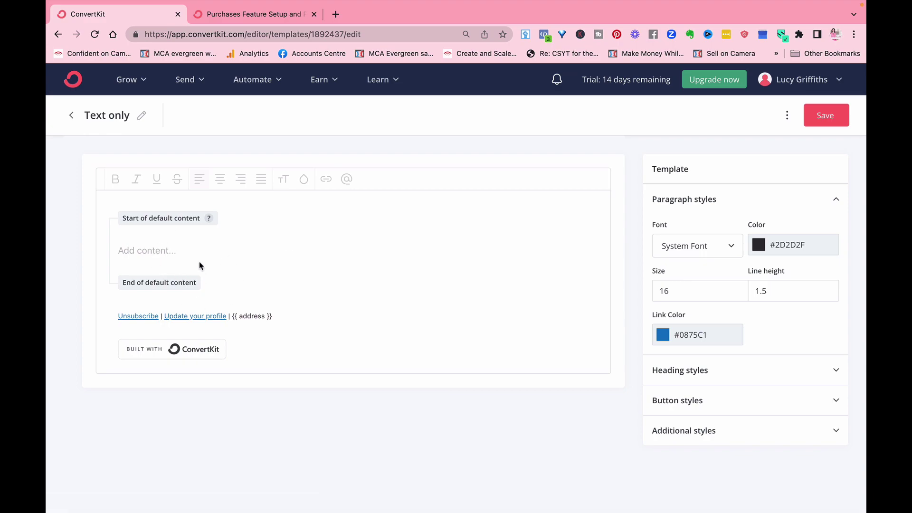
{"action": "left_click", "coordinate": [184, 251]}
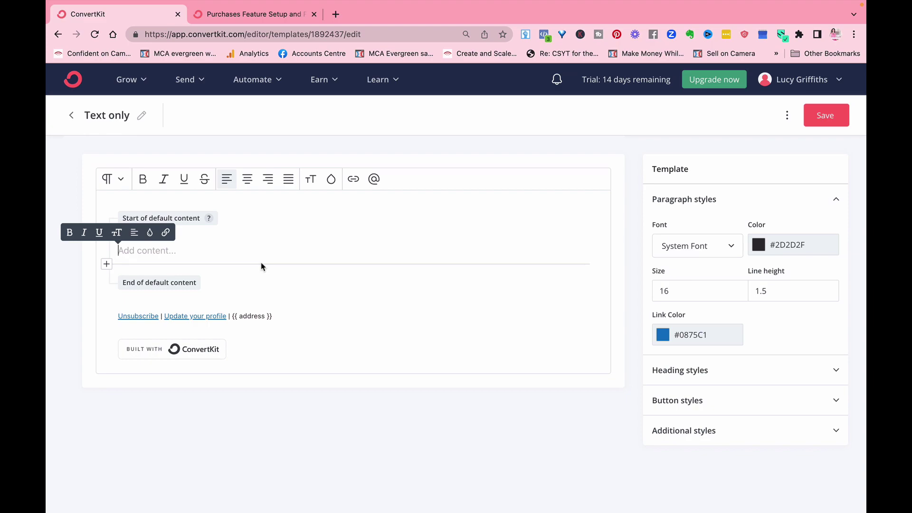
{"action": "left_click", "coordinate": [69, 116]}
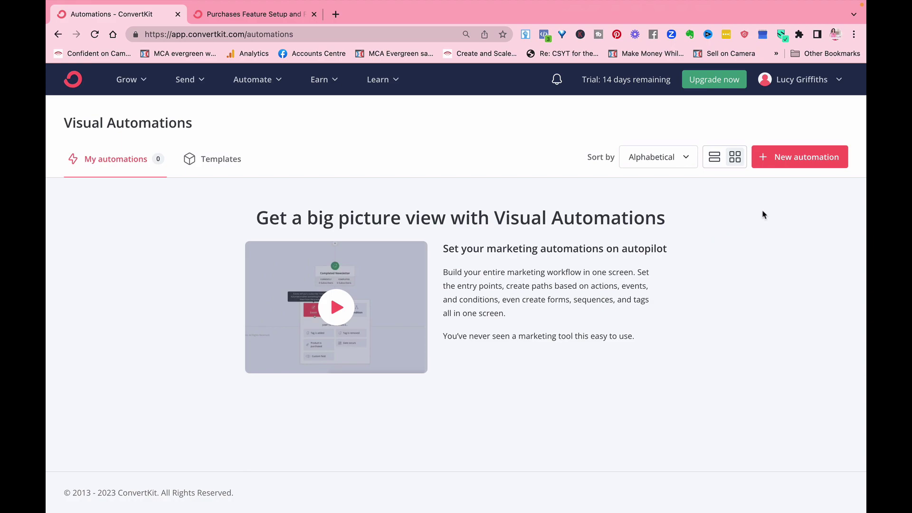
Start a new automation and scroll through the full list of visual automation templates.
{"action": "left_click", "coordinate": [806, 158]}
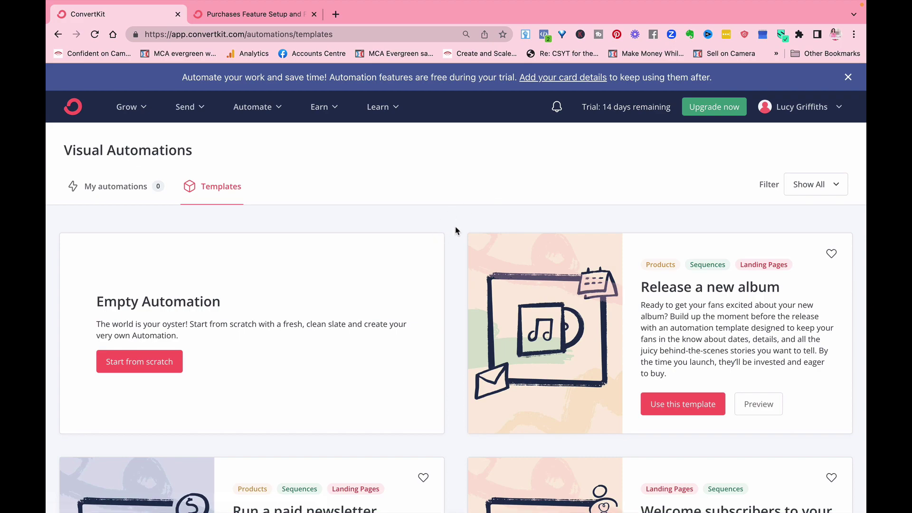
{"action": "scroll", "coordinate": [456, 231], "scroll_direction": "down", "scroll_amount": 2}
{"action": "scroll", "coordinate": [456, 231], "scroll_direction": "down", "scroll_amount": 5}
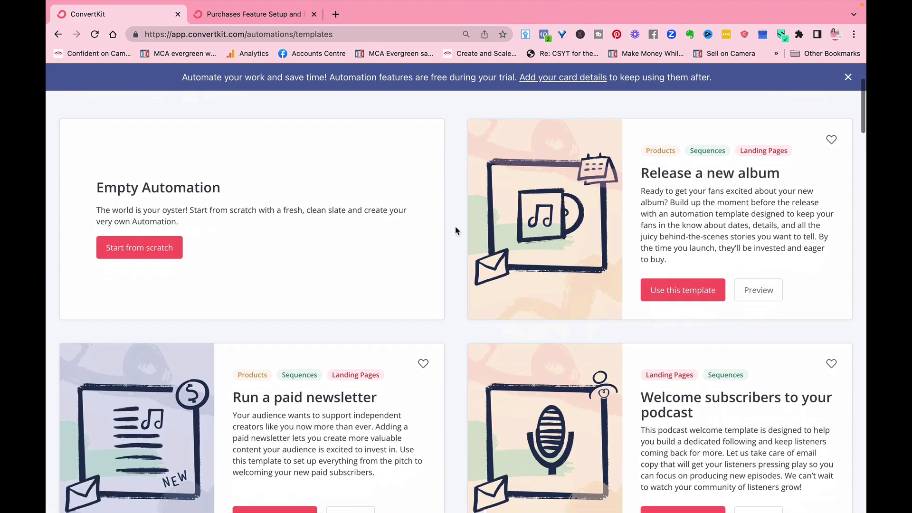
{"action": "scroll", "coordinate": [456, 231], "scroll_direction": "down", "scroll_amount": 4}
{"action": "scroll", "coordinate": [456, 231], "scroll_direction": "down", "scroll_amount": 2}
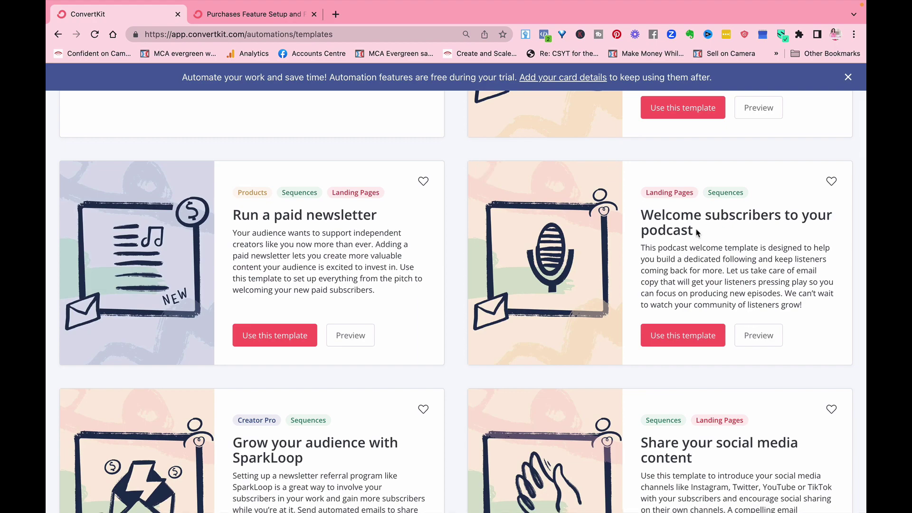
{"action": "scroll", "coordinate": [701, 271], "scroll_direction": "down", "scroll_amount": 2}
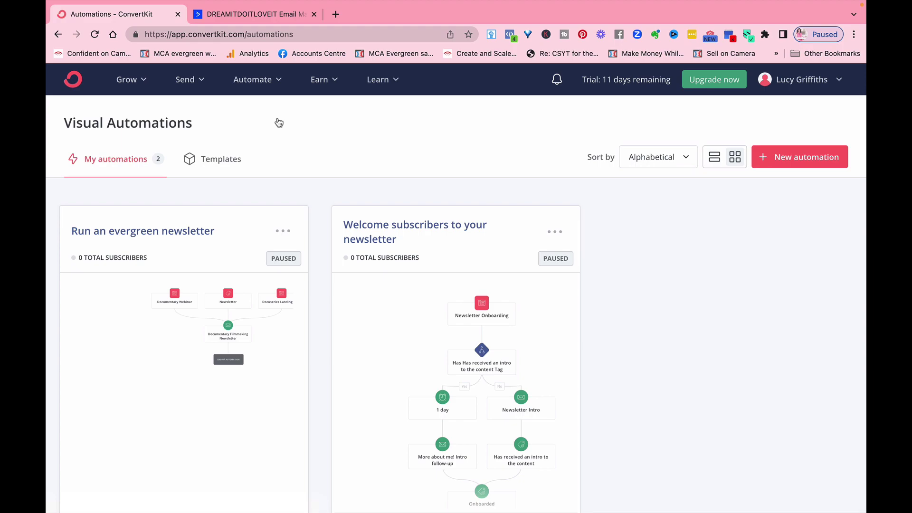